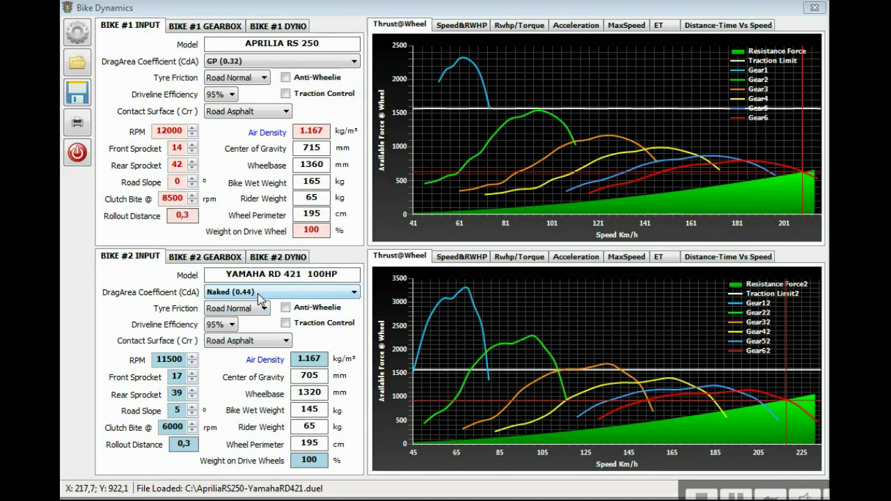
Step: Keep the Yamaha's drag area at Naked (0.44), Road Normal tyre friction and 95% driveline efficiency
left_click(257, 293)
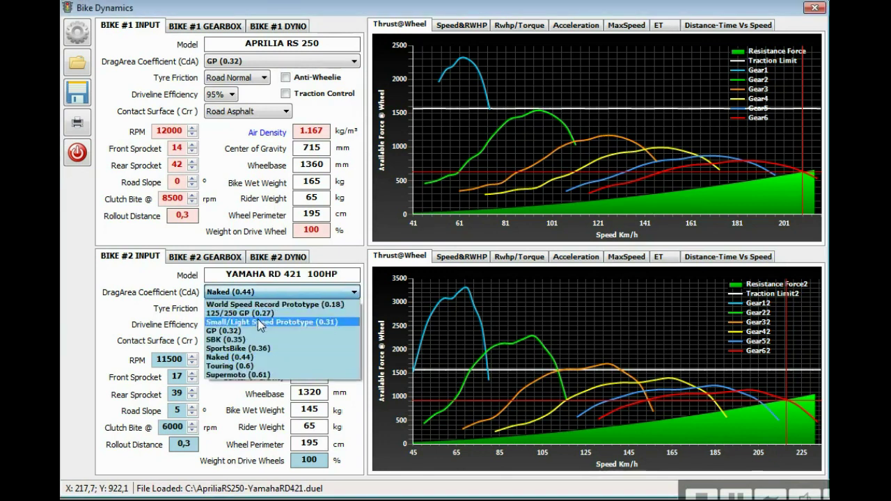
left_click(243, 356)
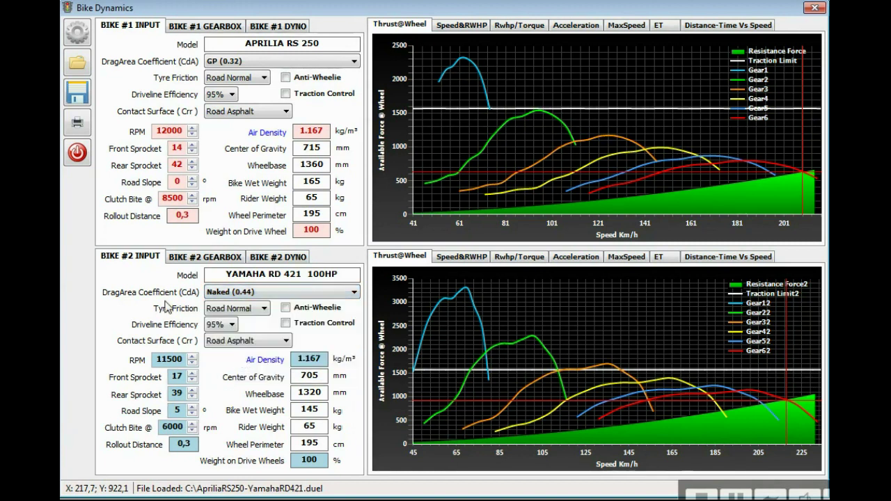
left_click(241, 312)
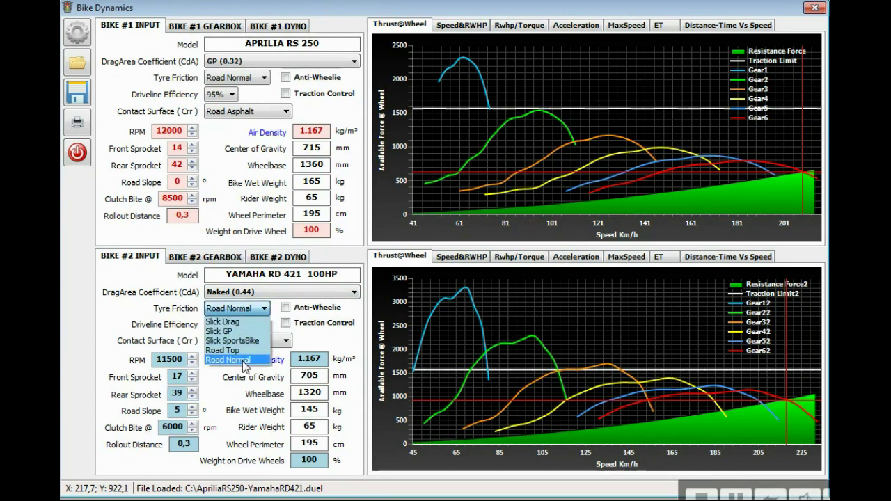
left_click(243, 360)
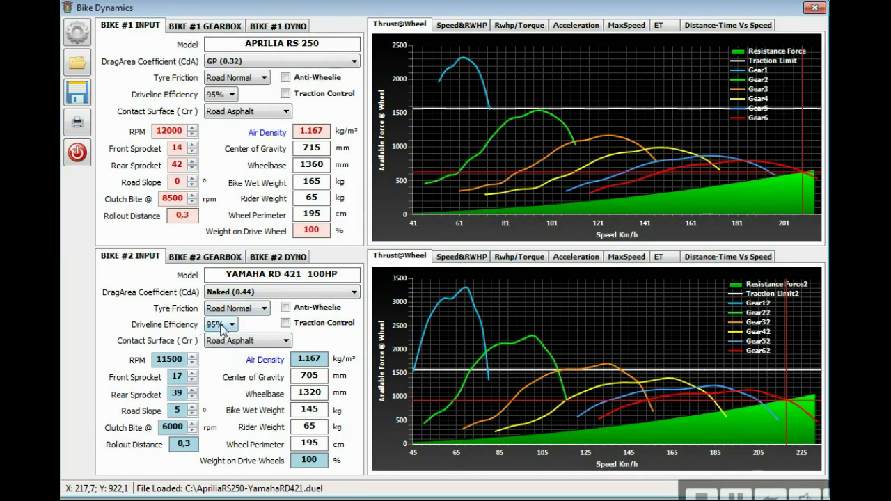
left_click(222, 327)
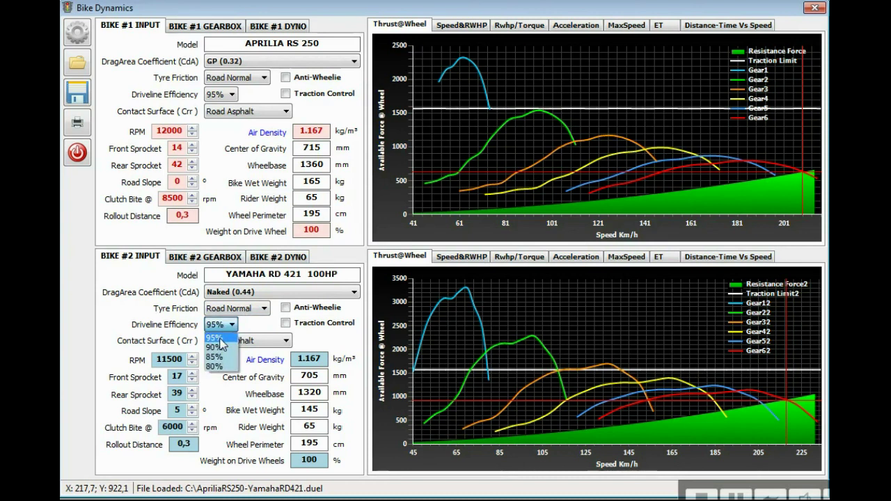
left_click(220, 338)
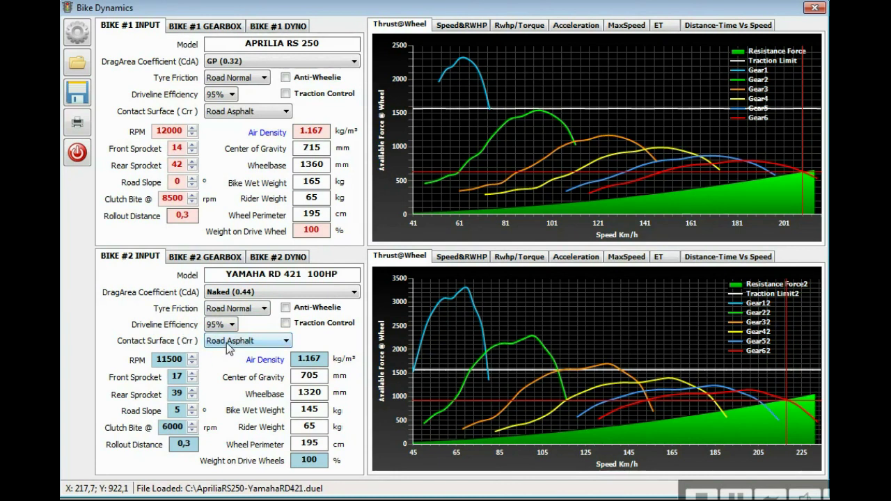
Step: Keep Road Asphalt as the contact surface, lower road slope from 5 to 0 degrees, and select bike wet weight
left_click(230, 344)
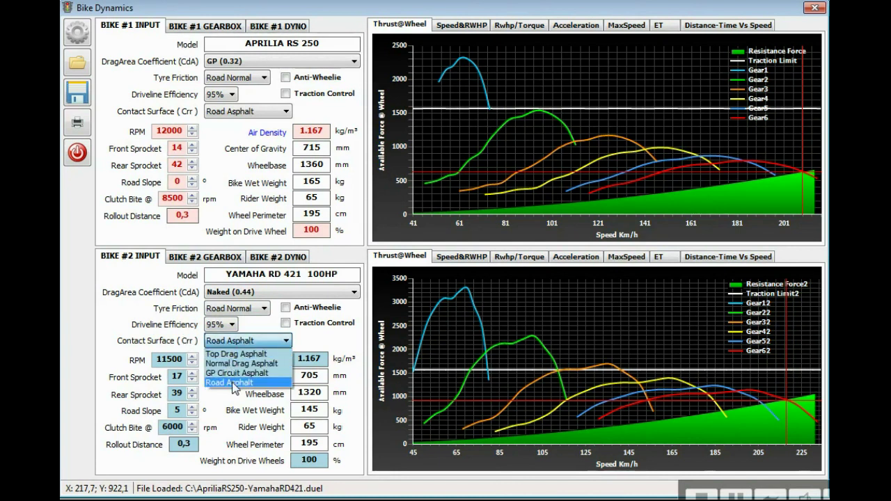
left_click(233, 383)
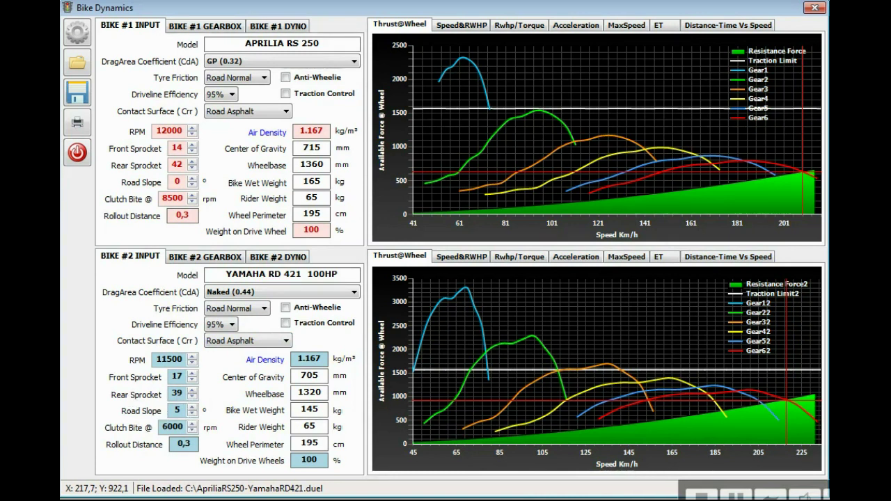
left_click(192, 414)
left_click(192, 414)
left_click(319, 409)
Step: Show the Yamaha's six gear ratios and percentage jumps from 44,7% down to 8,2%
left_click(208, 258)
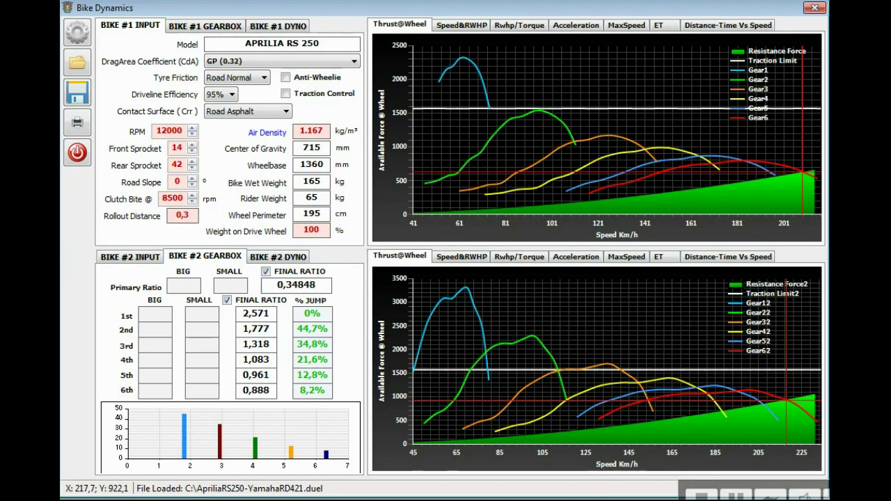
Step: Display the Yamaha's dyno table and curves, with power peaking at 90 hp near 10000 RPM
left_click(268, 257)
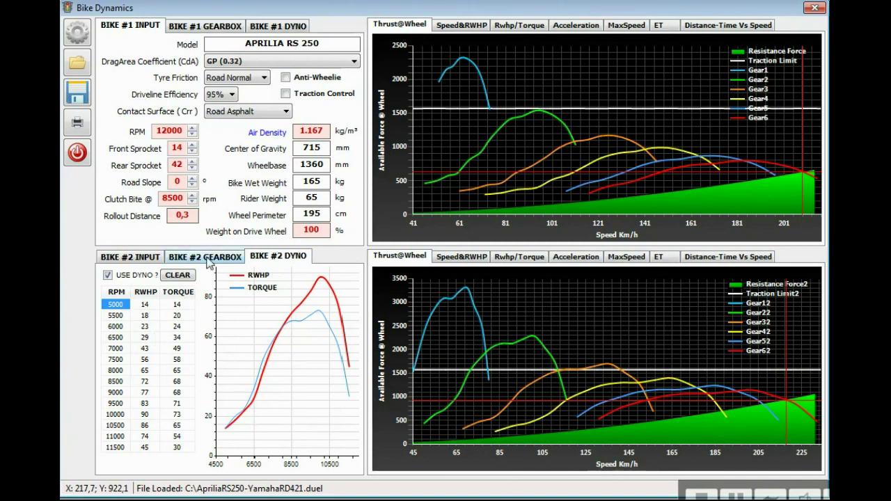
left_click(153, 259)
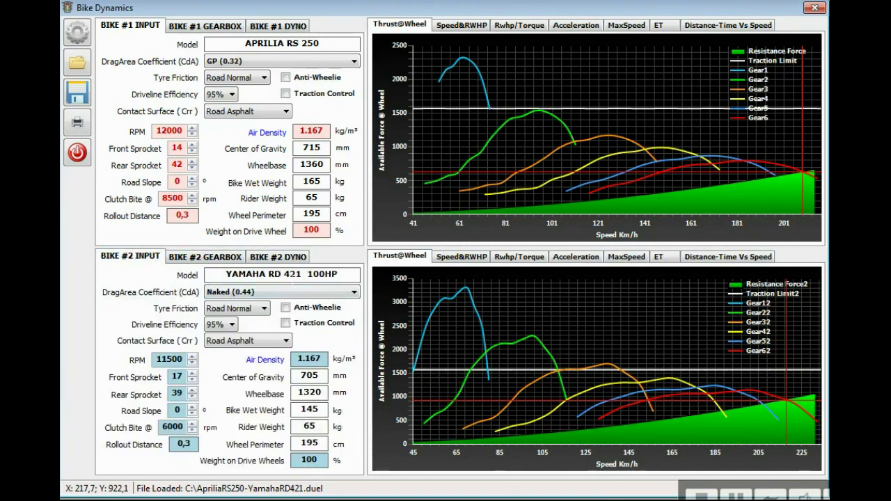
left_click(270, 256)
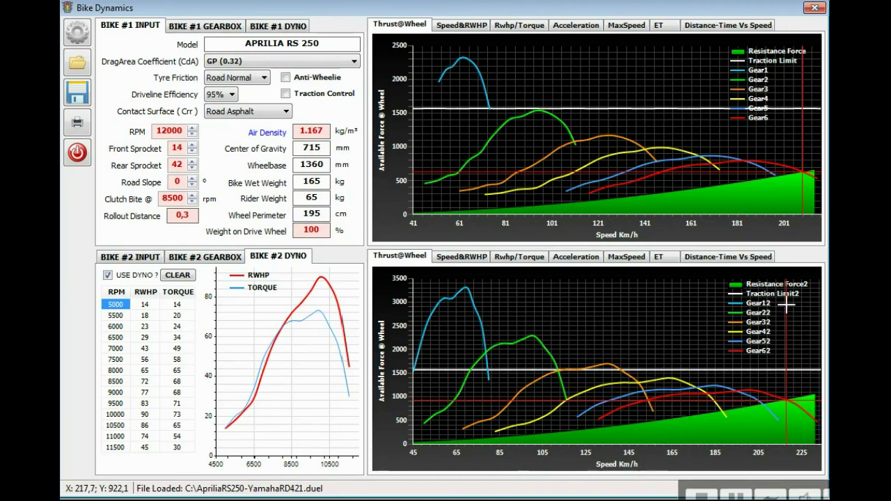
Step: Try the 125/250 GP (0.27) drag area on the Yamaha, then restore Naked (0.44)
left_click(143, 257)
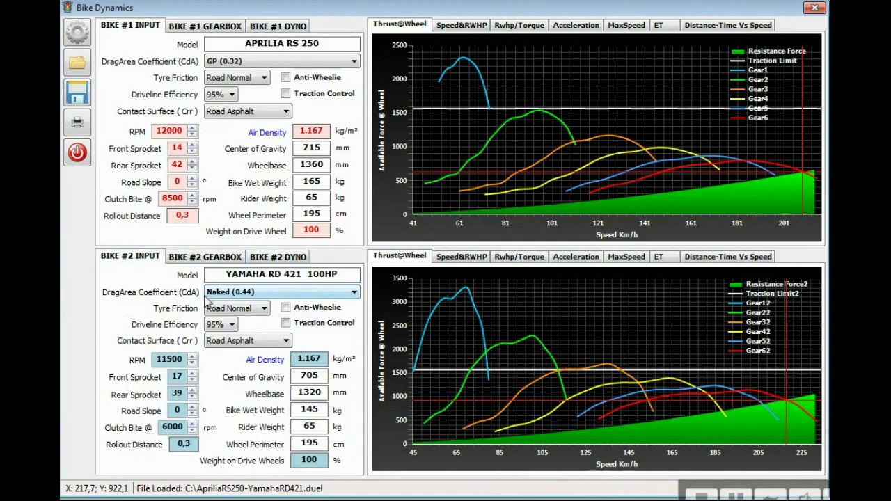
left_click(326, 296)
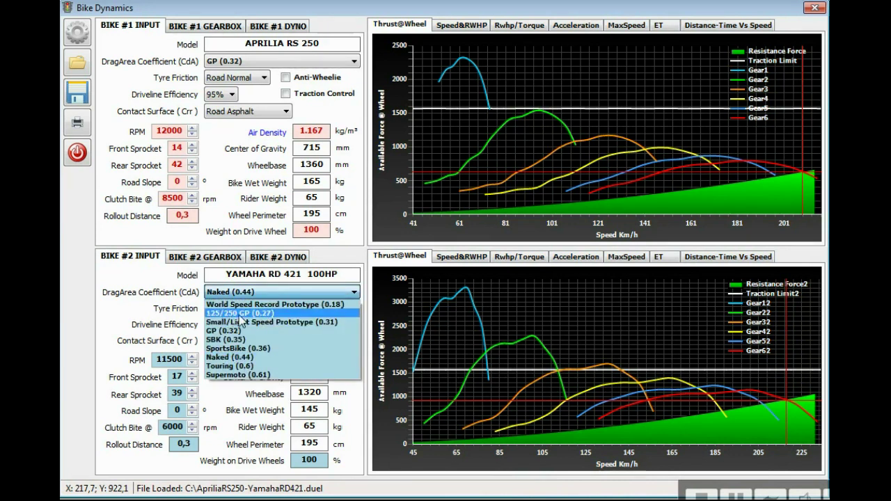
left_click(239, 314)
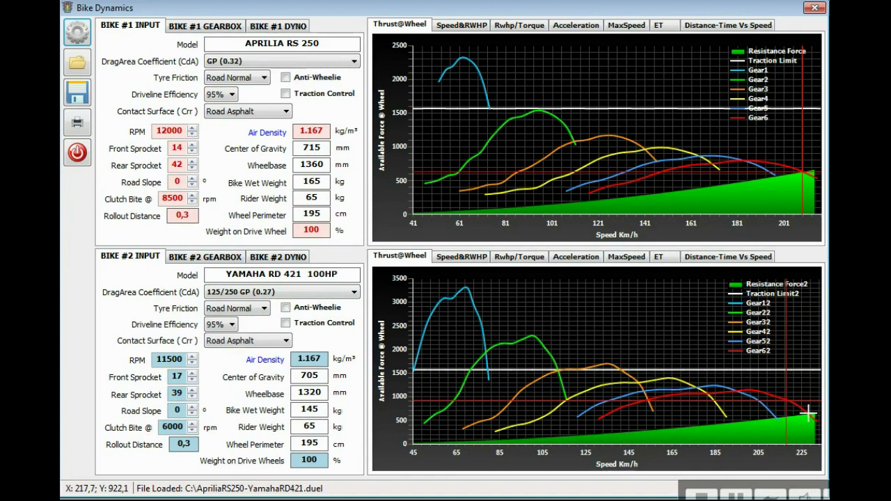
left_click(256, 294)
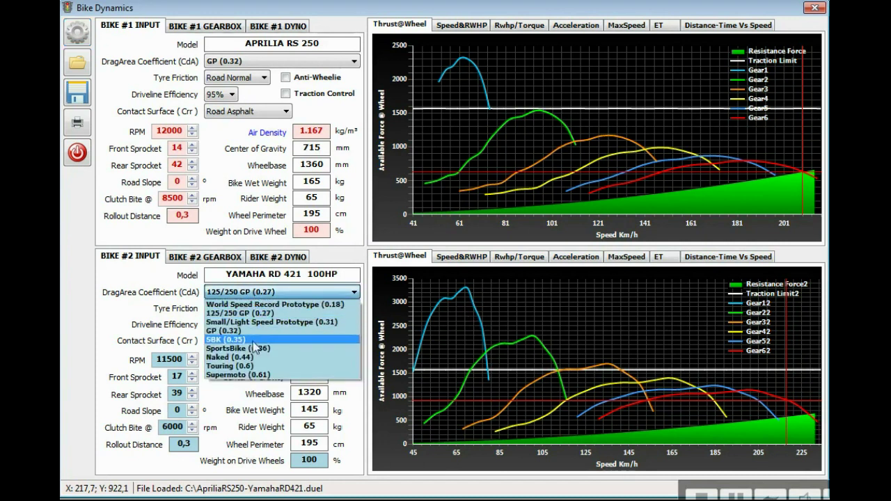
left_click(251, 357)
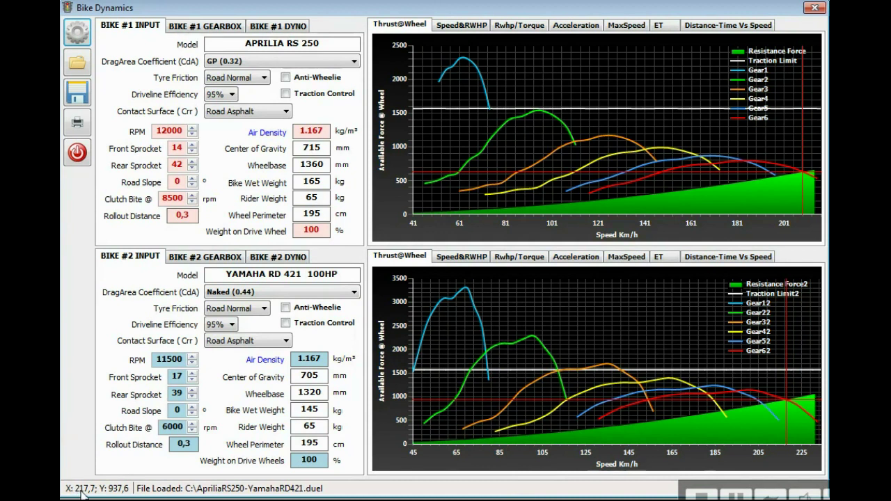
Step: Chart the Yamaha's per-gear Rwhp/Torque curves against road speed and read values at one point
left_click(456, 258)
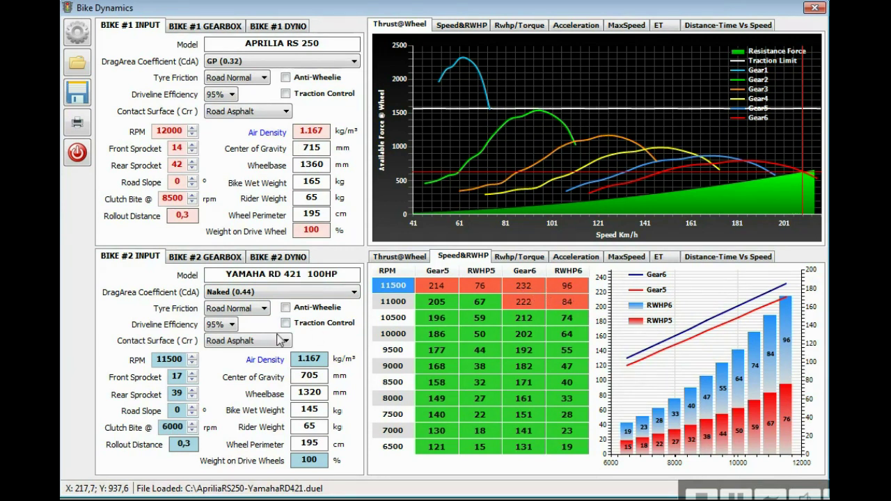
left_click(270, 259)
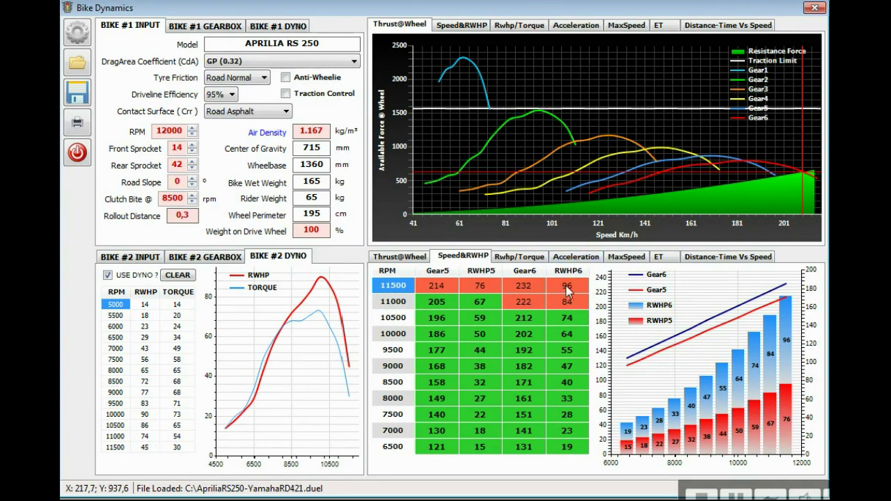
left_click(520, 256)
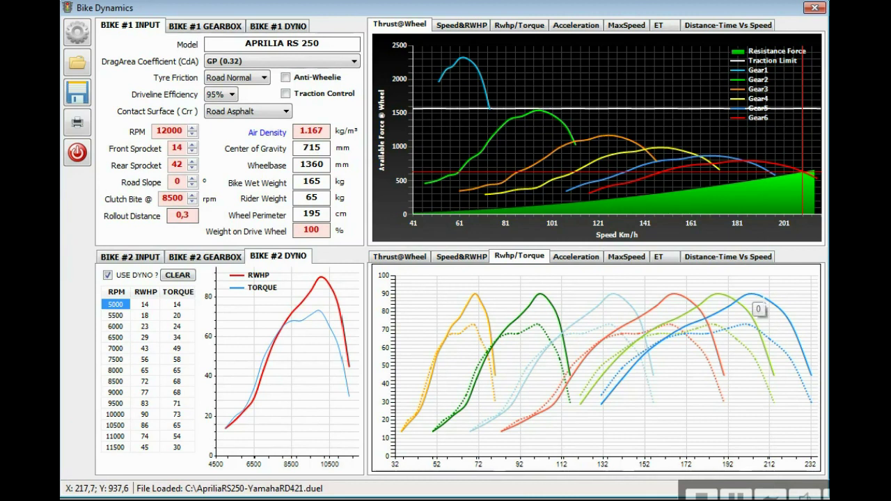
left_click(752, 294)
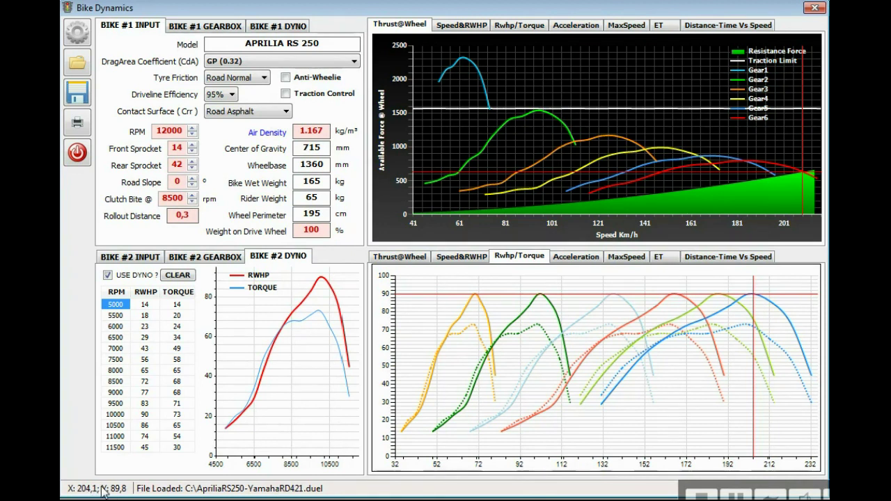
Step: Show the Yamaha's per-gear acceleration curves beside its inputs and mark a point near 200 km/h
left_click(576, 258)
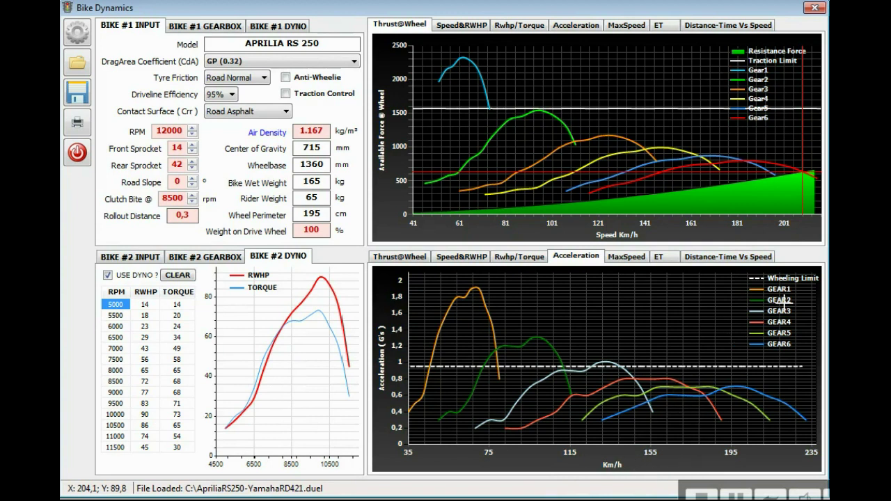
left_click(147, 260)
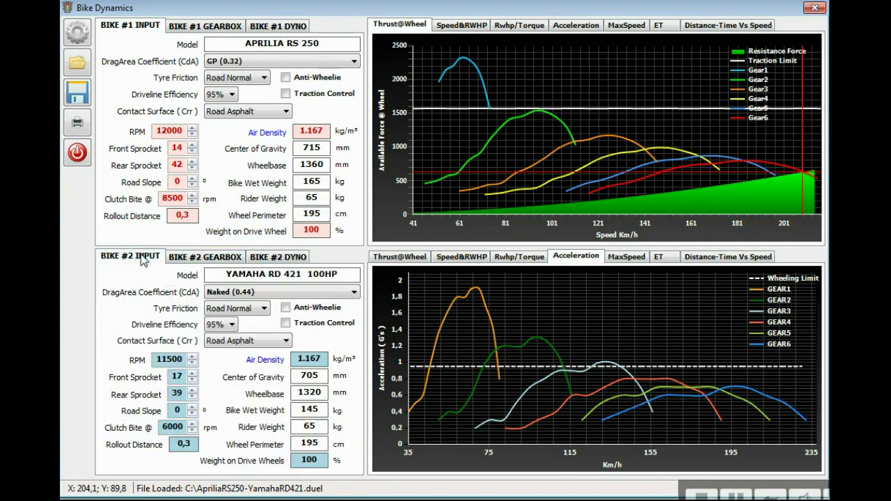
left_click(760, 398)
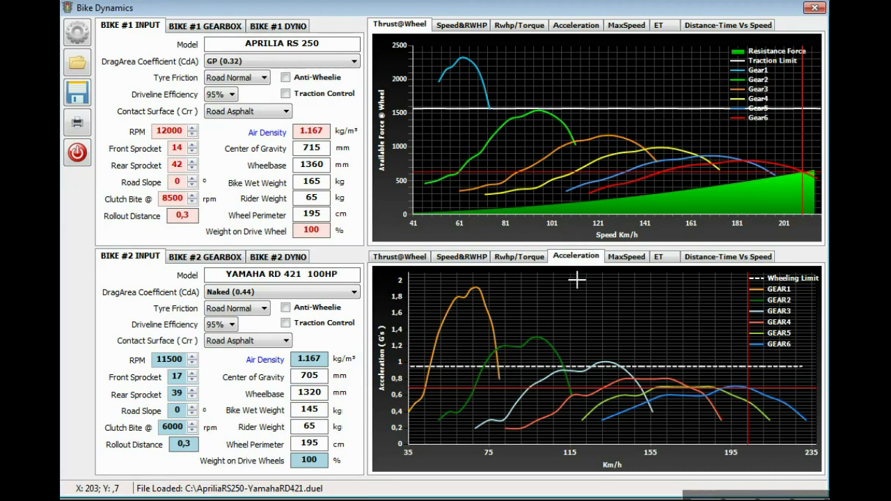
Step: List the Yamaha's maximum speed per gear and RPM, topping out at 232 km/h in sixth
left_click(623, 261)
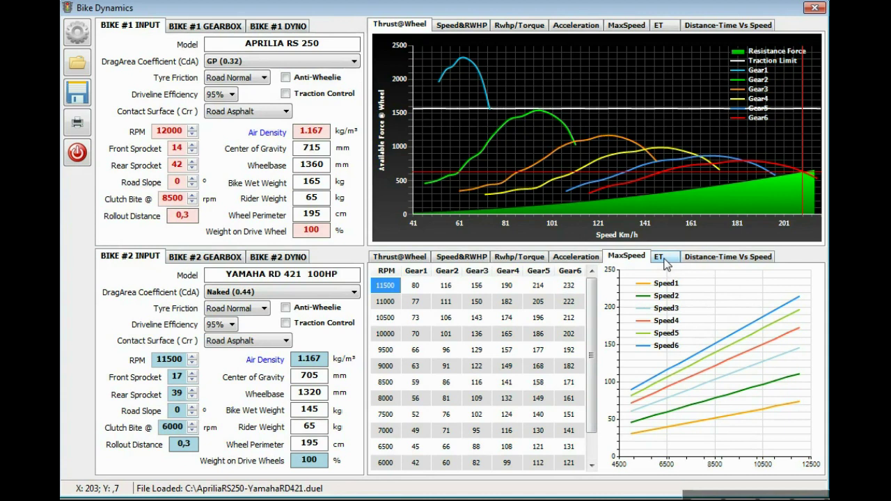
Step: Review the Yamaha's elapsed times: 10,199 s quarter-mile and 6,538 s eighth-mile, after checking Thrust@Wheel
left_click(663, 259)
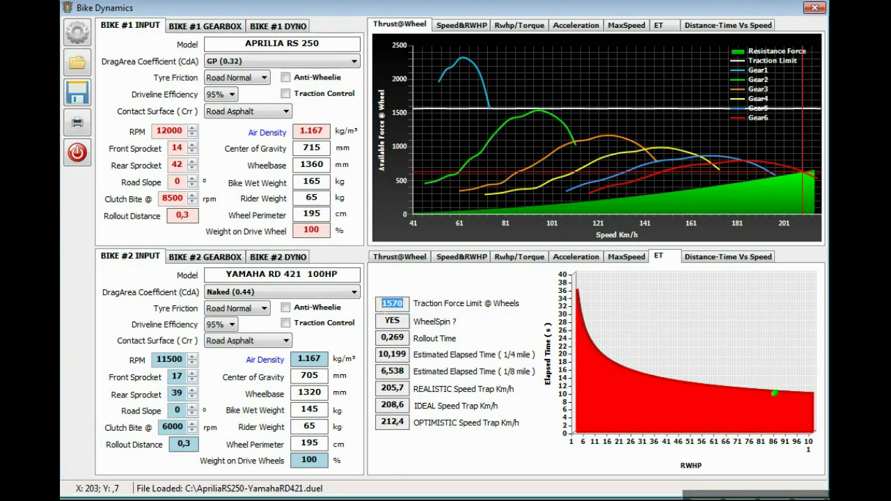
key("shift+Right")
left_click(402, 257)
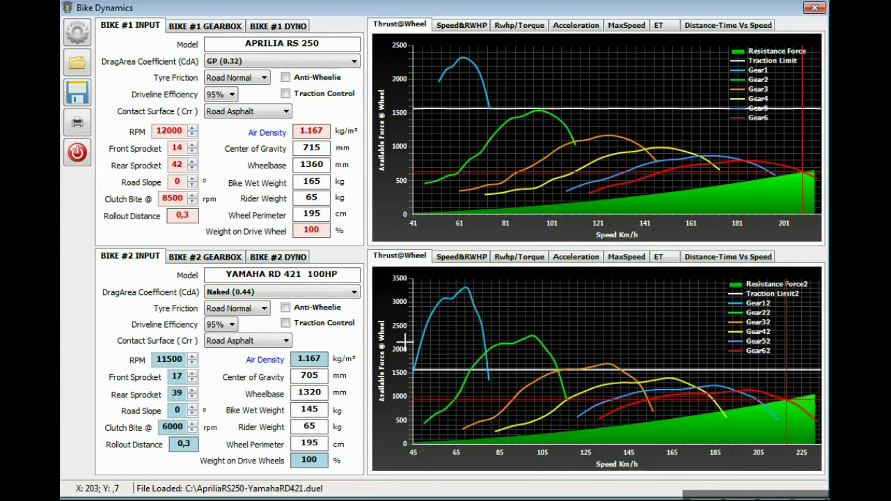
left_click(659, 257)
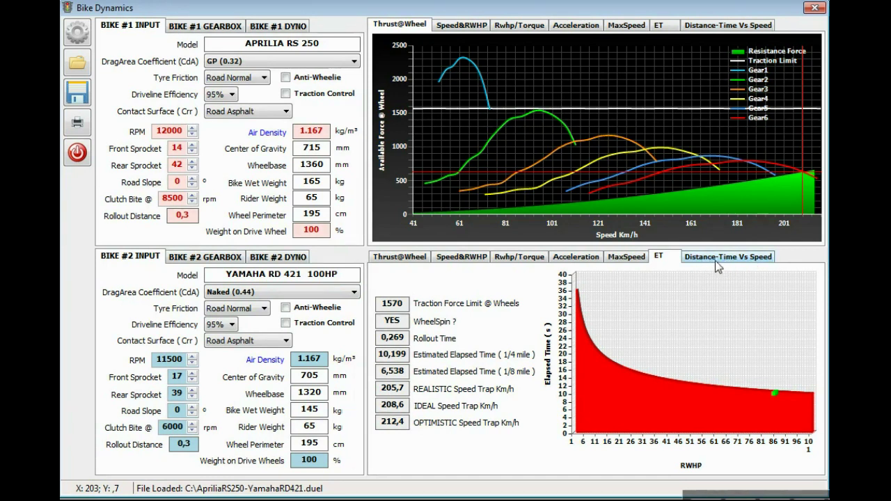
Step: Show the Yamaha's distance-time versus speed results: 776 m in 24,82 s, reaching 232 km/h
left_click(739, 258)
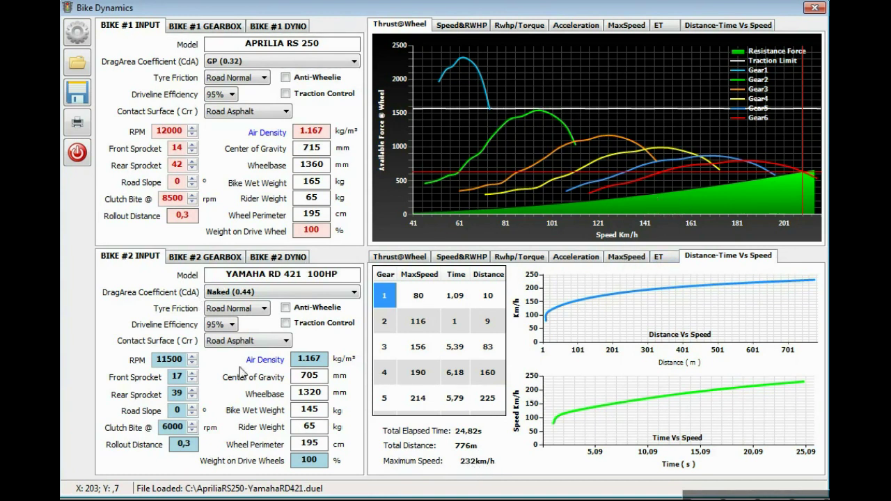
Step: Glance at the Yamaha's gear ratios, then bring up its thrust-at-wheel curves
left_click(213, 257)
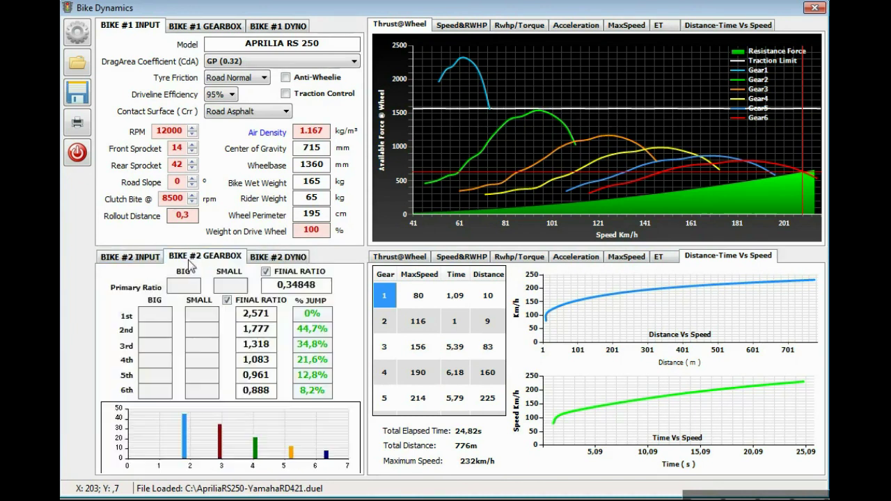
left_click(142, 257)
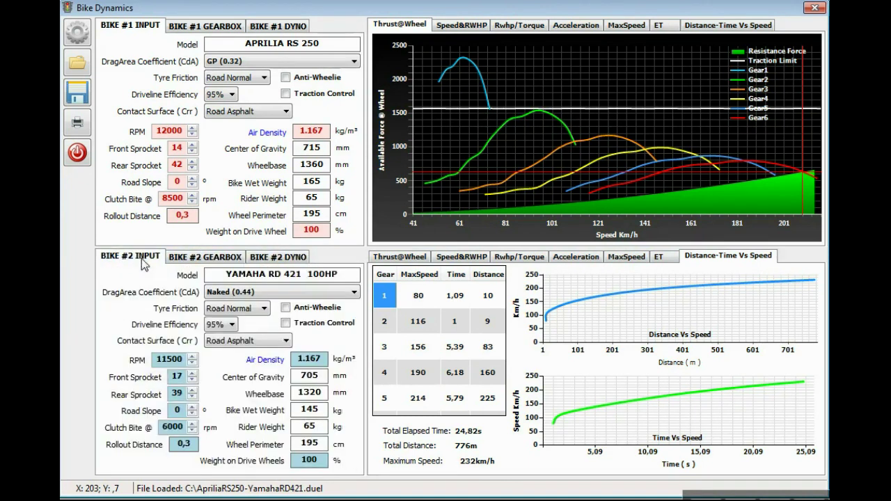
left_click(408, 256)
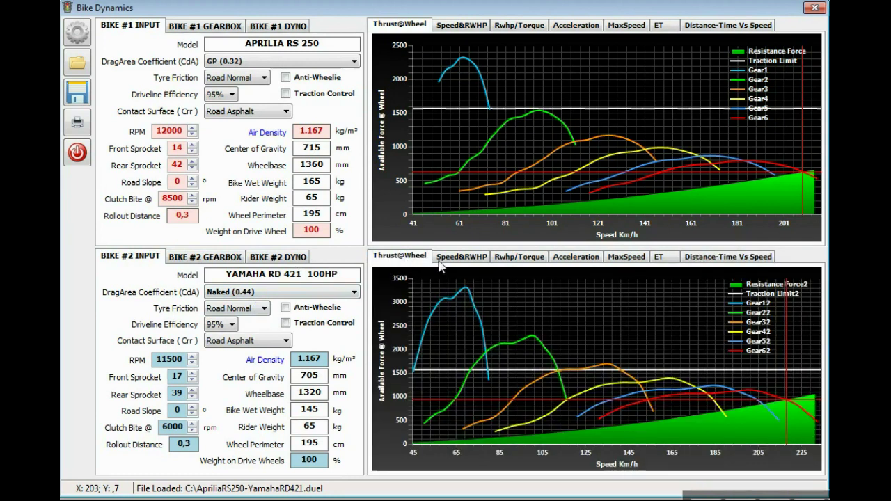
Step: Try the World Speed Record Prototype (0.18) drag coefficient, then restore Naked (0.44)
left_click(311, 295)
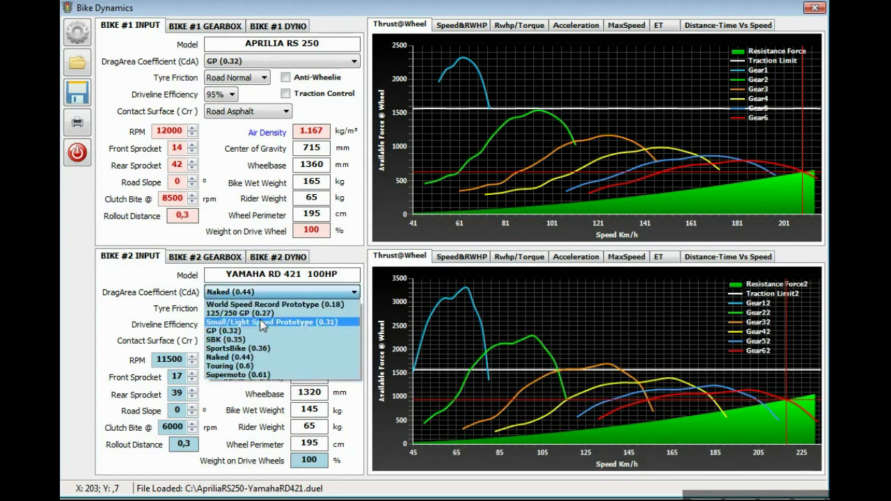
left_click(278, 302)
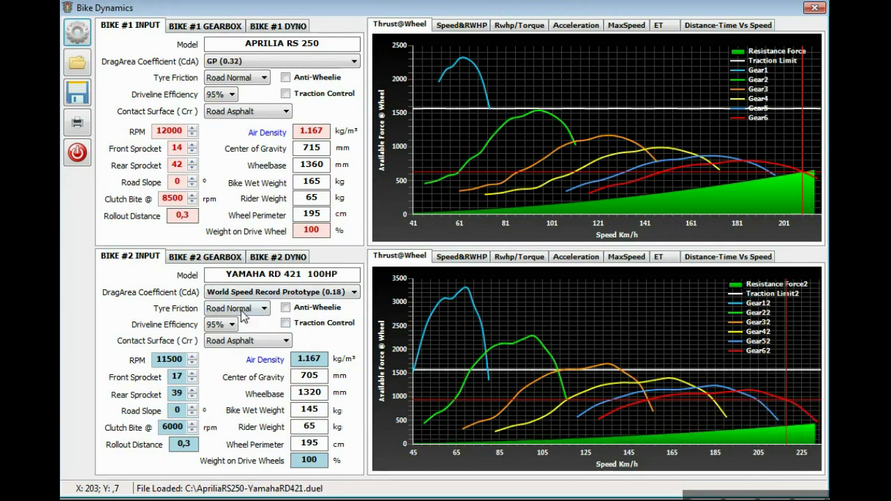
left_click(279, 292)
left_click(236, 359)
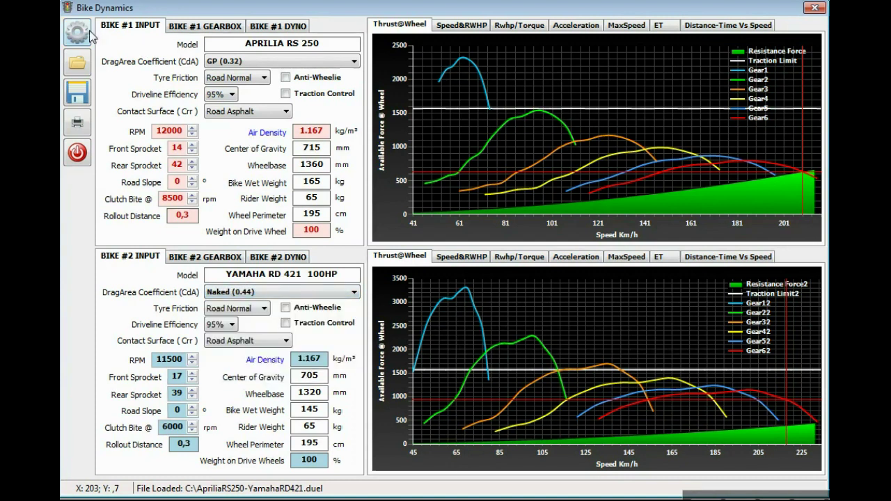
Step: Raise the Yamaha's road slope to 5° and recalculate its speed and rear-wheel power results
left_click(193, 407)
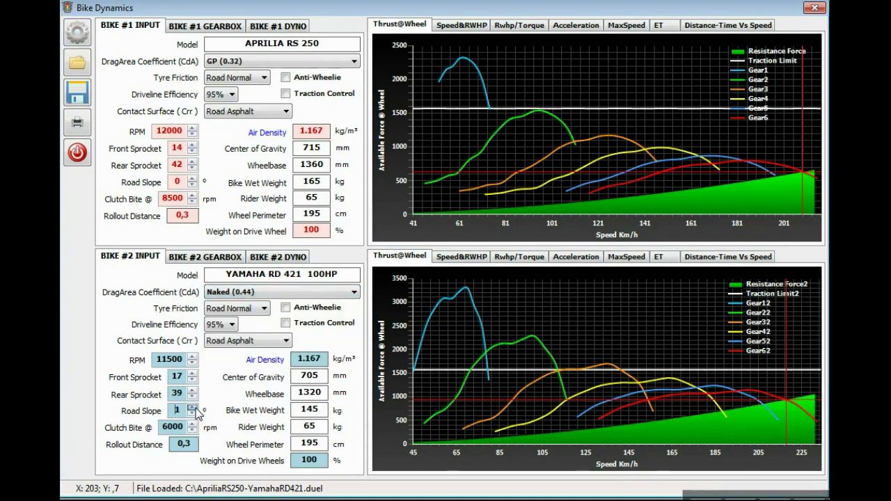
left_click(193, 408)
left_click(463, 256)
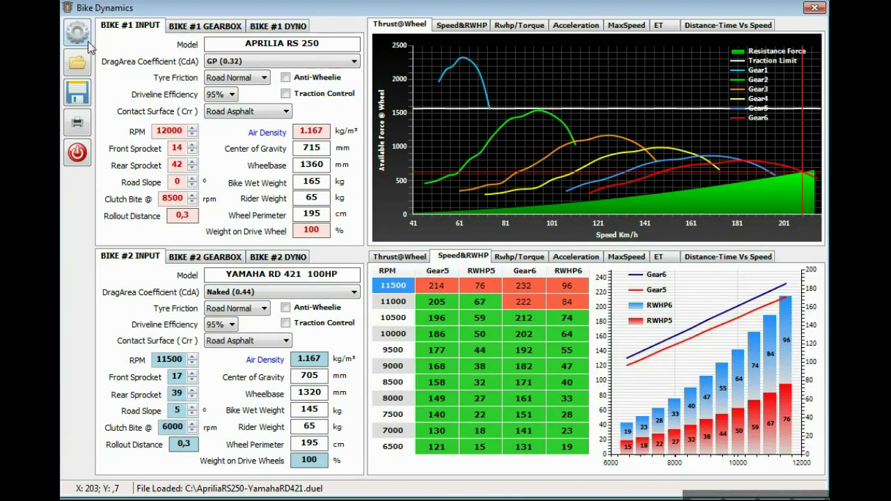
left_click(77, 35)
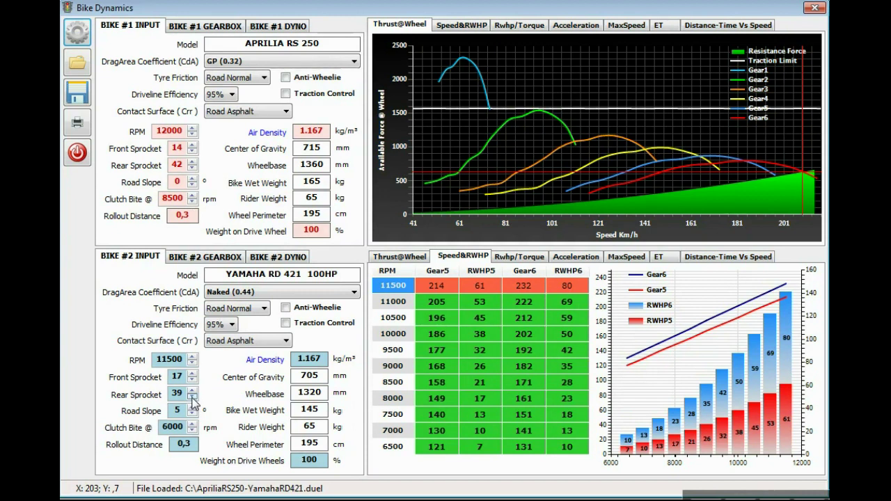
Step: Recalculate with a 36-tooth rear sprocket, then review the Rwhp/Torque and Thrust@Wheel charts
scroll(193, 401, "down", 3)
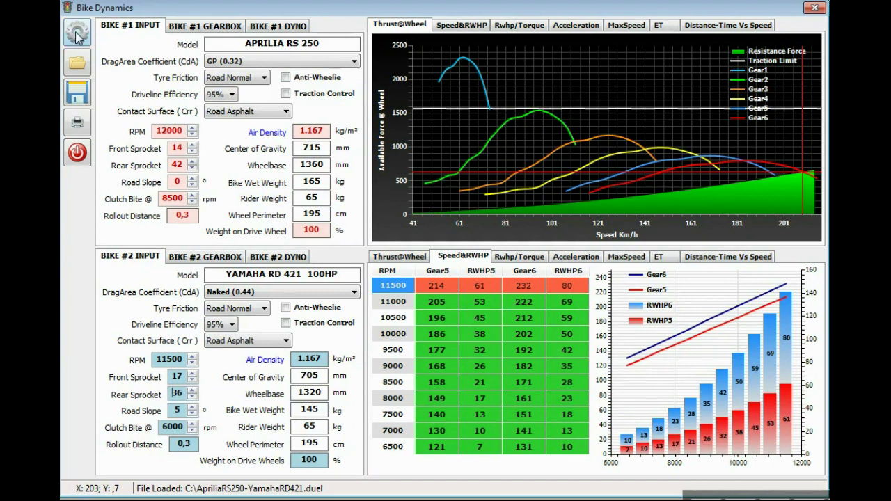
left_click(77, 35)
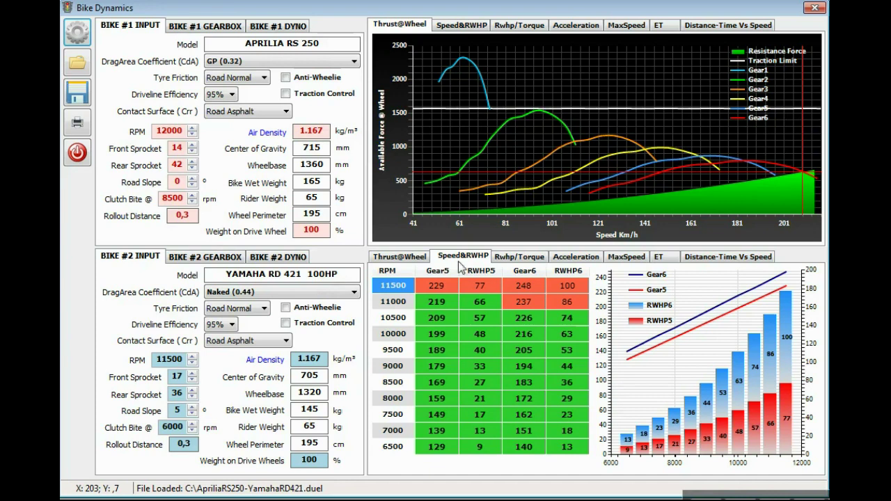
left_click(524, 258)
left_click(415, 258)
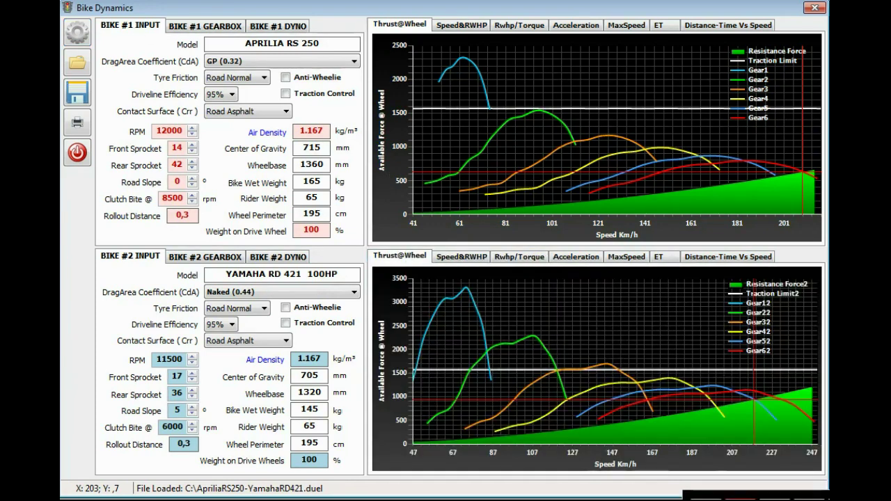